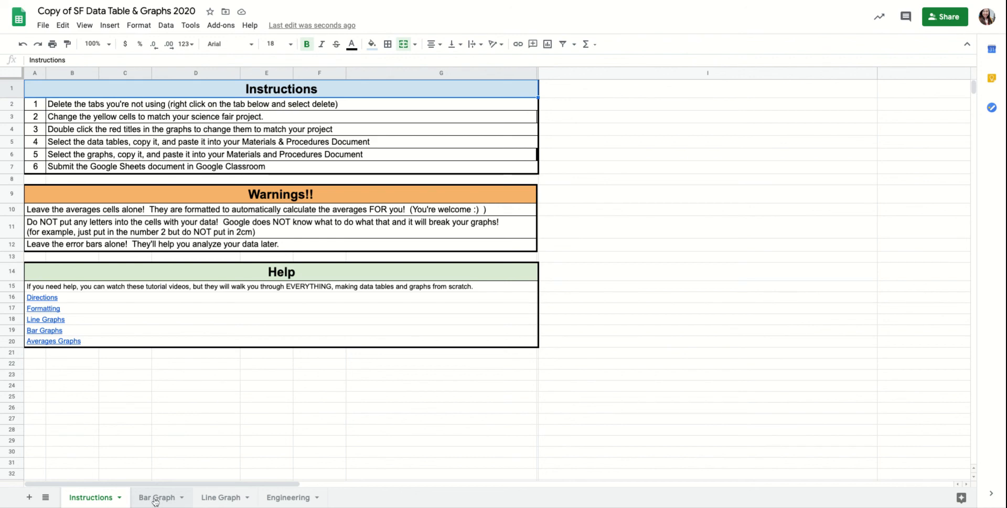
Step: Delete the unused Bar Graph and Engineering sheets from the spreadsheet
right_click(155, 502)
click(162, 318)
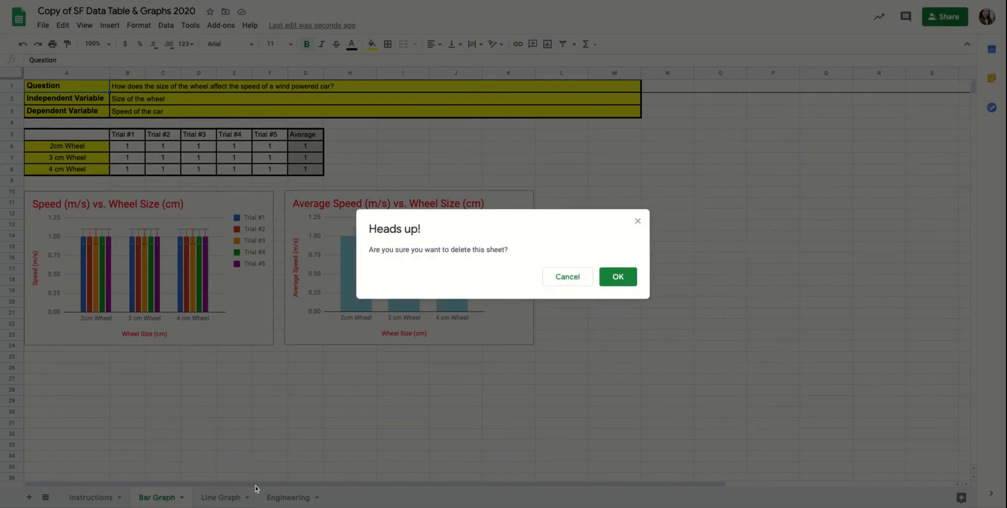
click(618, 276)
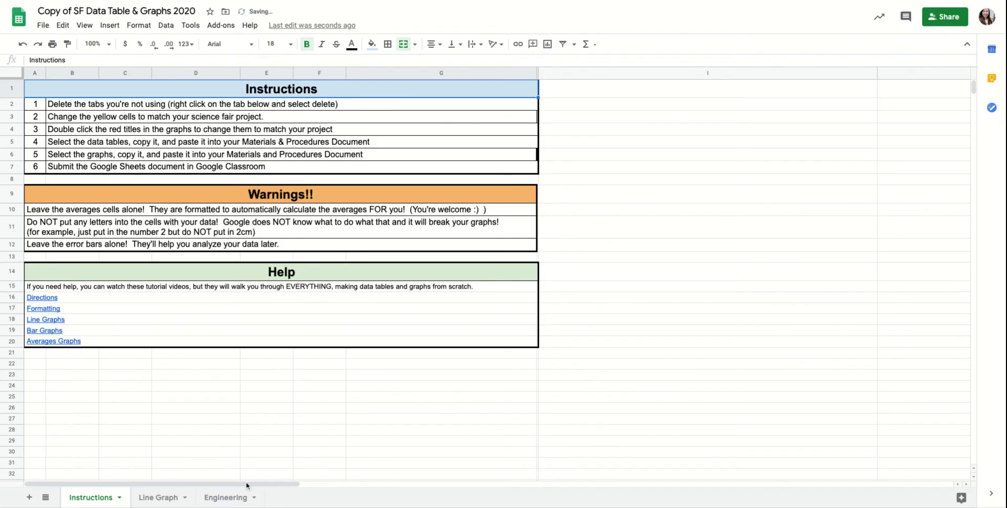
right_click(224, 503)
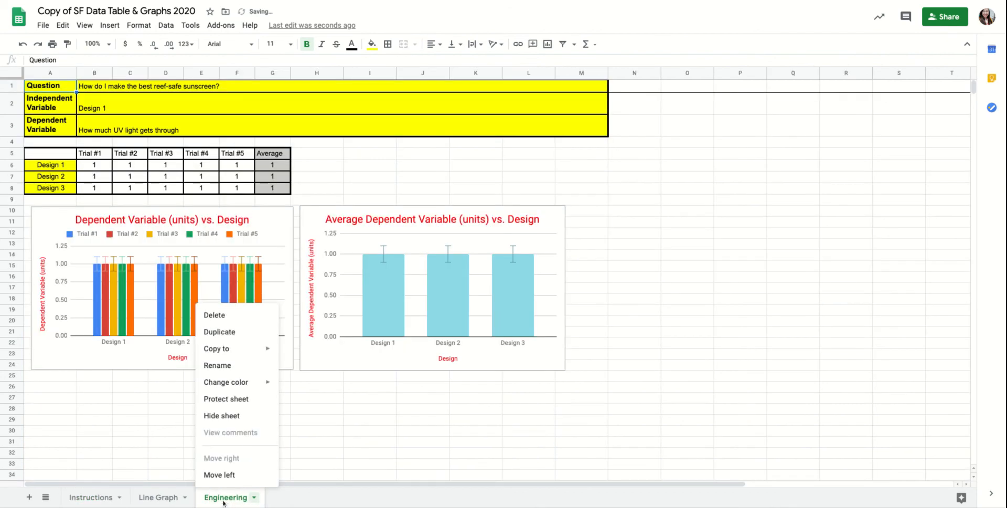
click(243, 318)
click(619, 276)
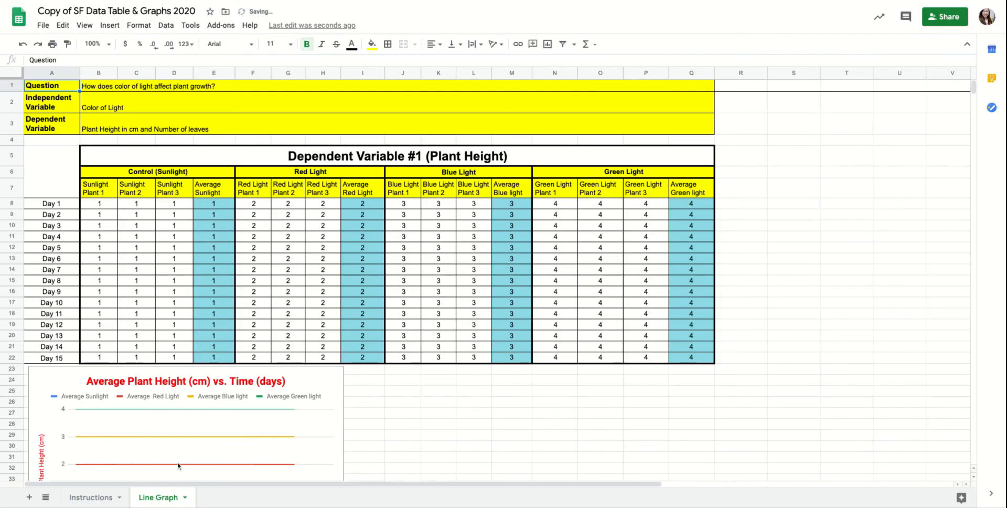
Step: Replace "color of light" with "fertilizer" in the Question cell of the Line Graph sheet
click(93, 499)
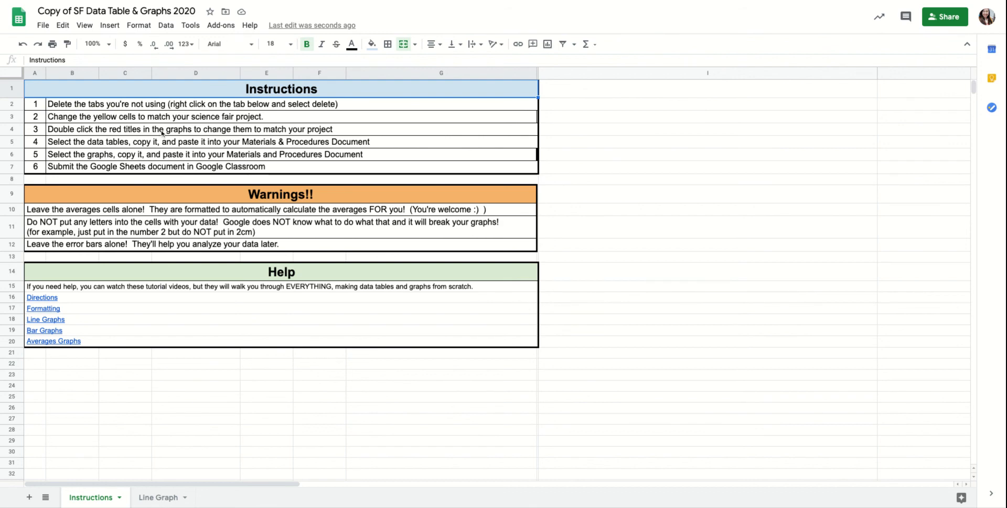
click(152, 503)
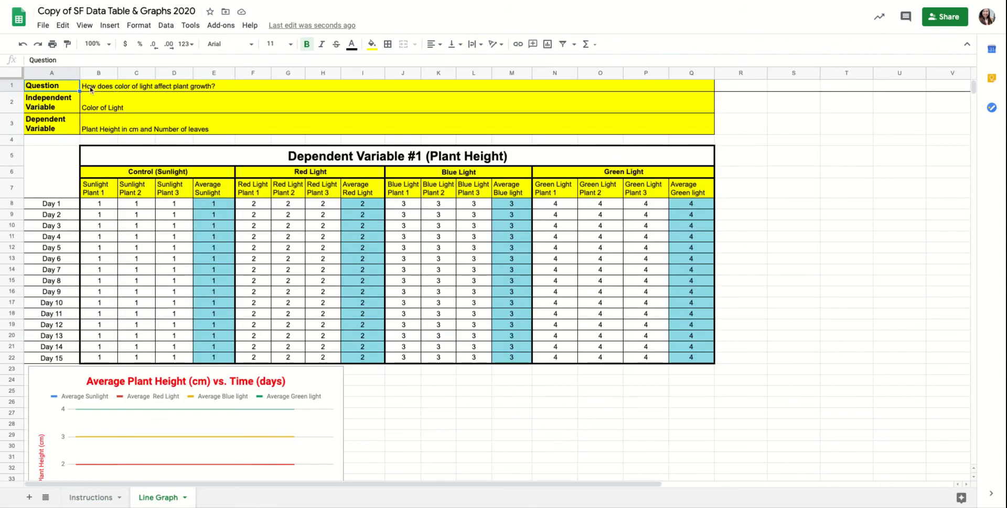
double_click(119, 86)
drag(114, 86, 152, 85)
text(fertilizer)
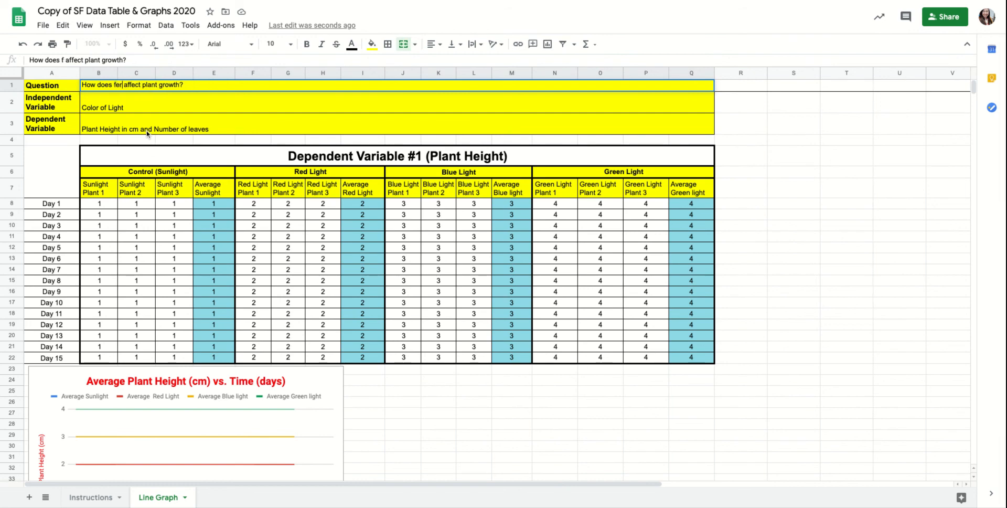
key(Return)
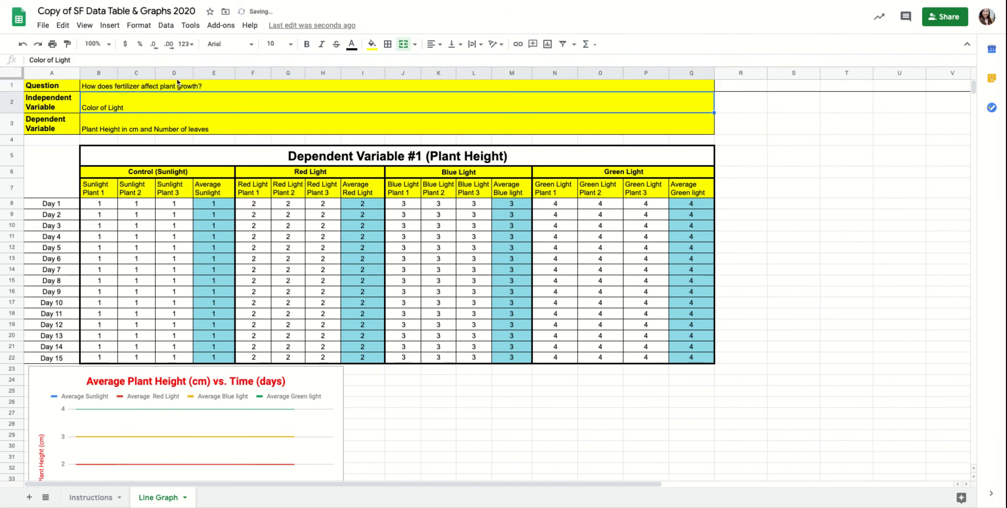
Step: Change "plant" to "kabocha plant" in the question and set the Independent Variable to "Fertilizer"
double_click(163, 88)
double_click(161, 85)
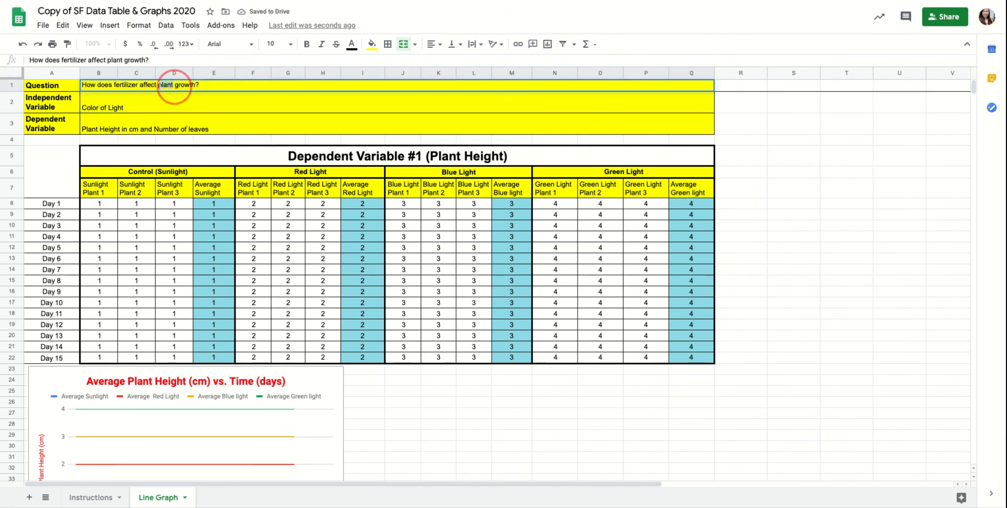
text(kabocha)
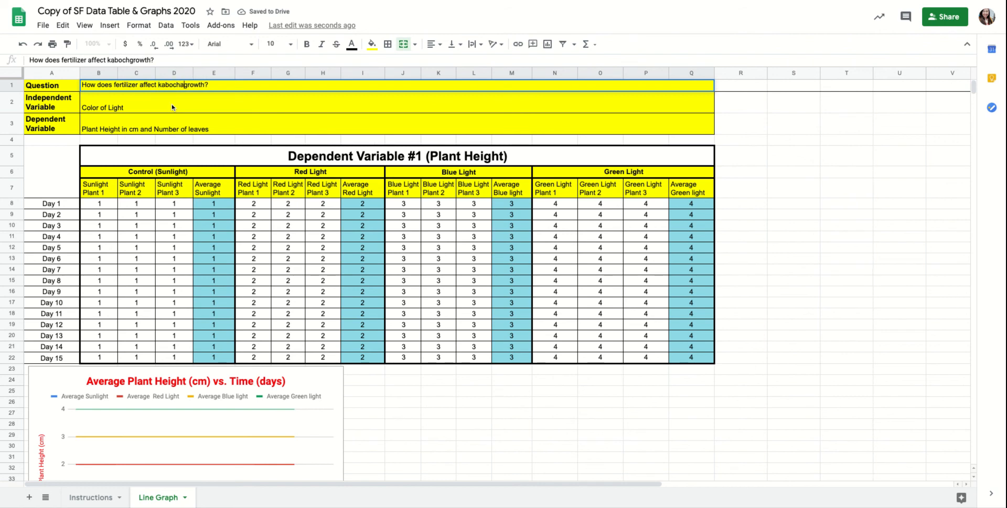
text( plant)
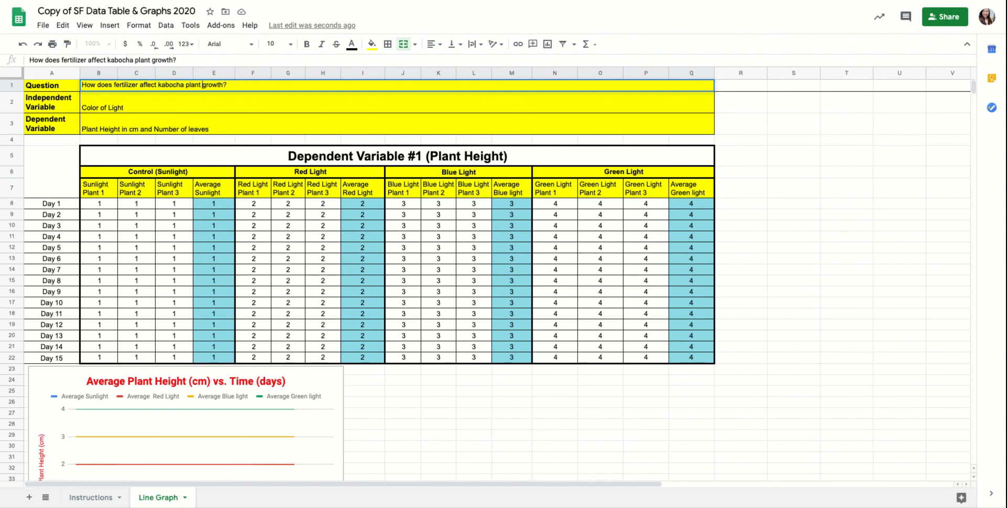
key(Return)
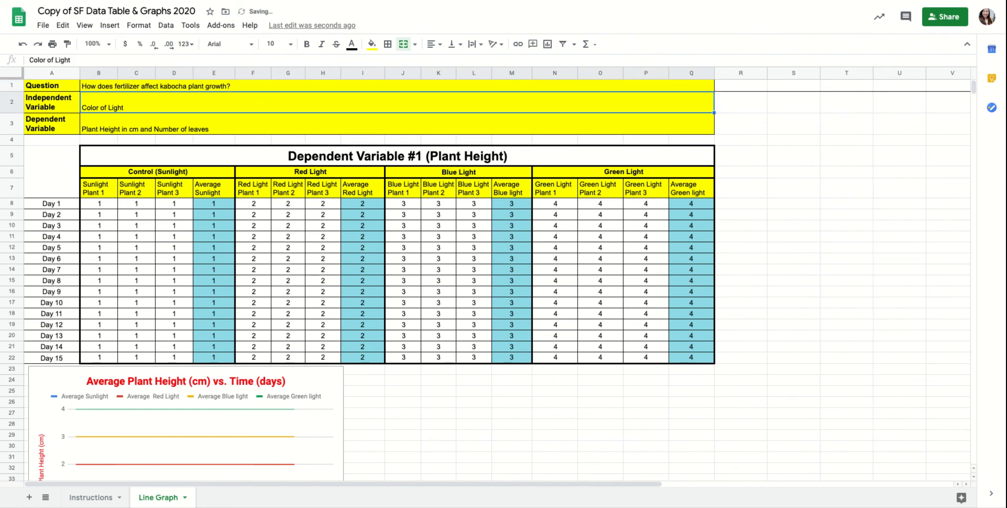
text(Fertilizer)
key(Return)
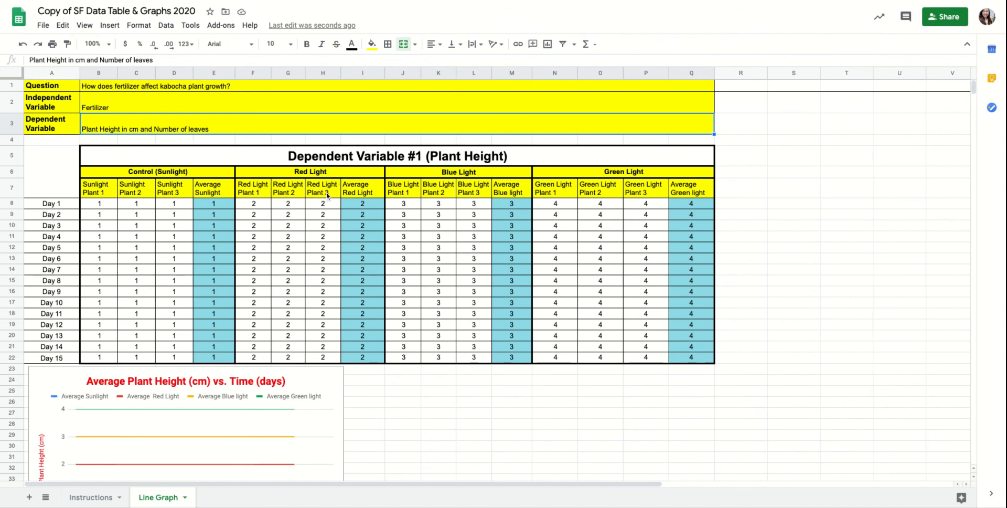
Step: Rename the control group heading in the plant height table to "Control (no fertilizer)"
click(165, 174)
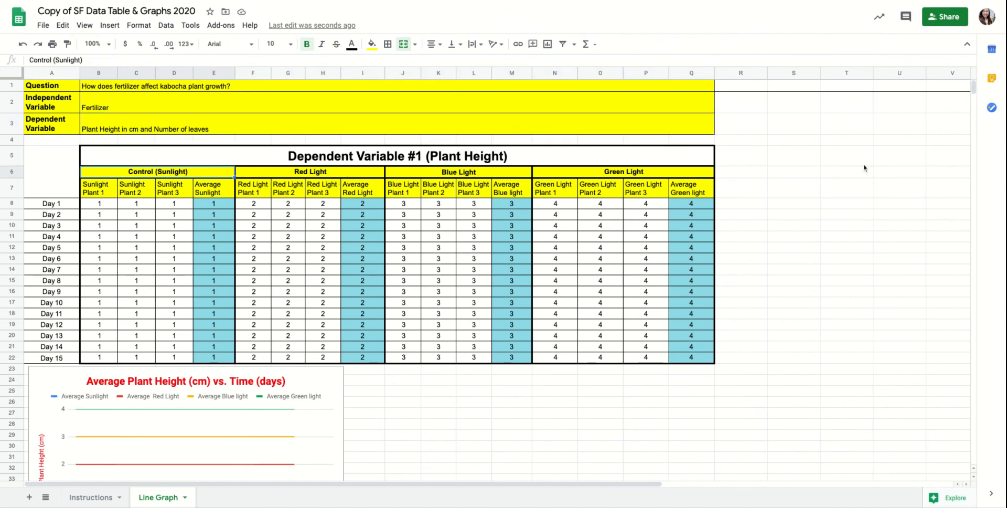
drag(974, 87, 973, 81)
click(99, 192)
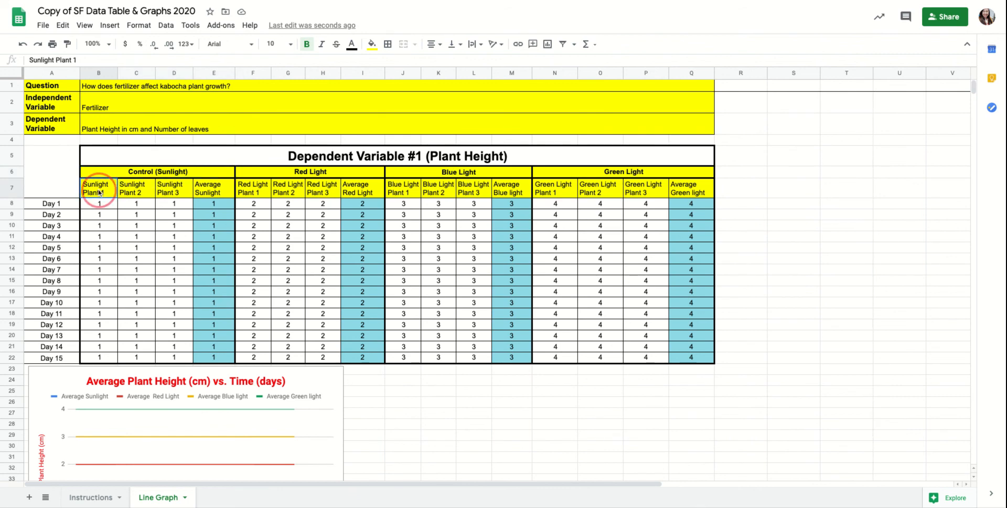
click(165, 175)
double_click(160, 173)
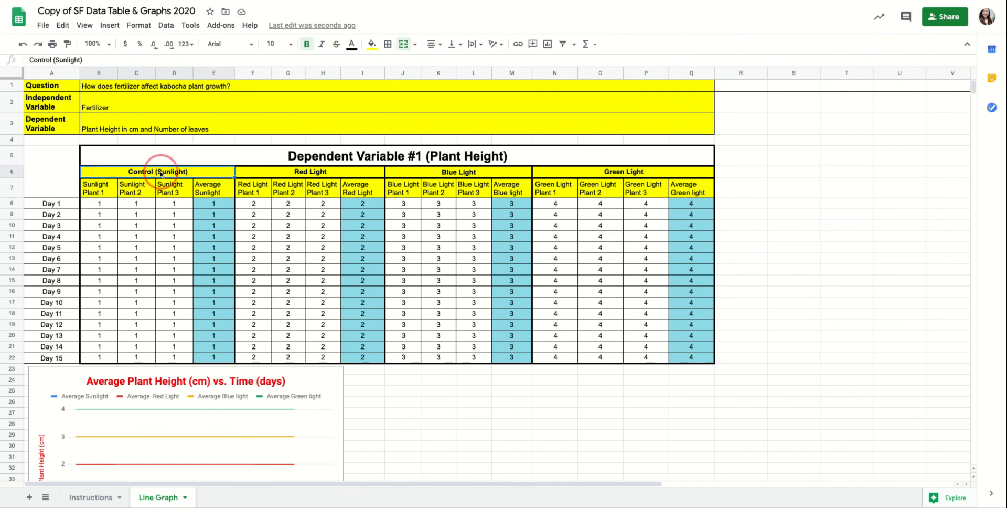
click(159, 171)
double_click(158, 171)
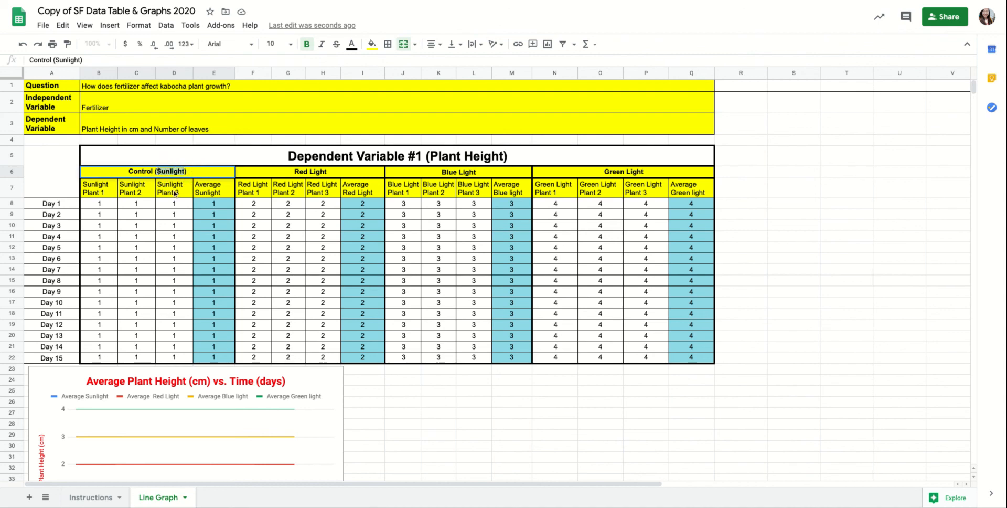
text(no fertilizer))
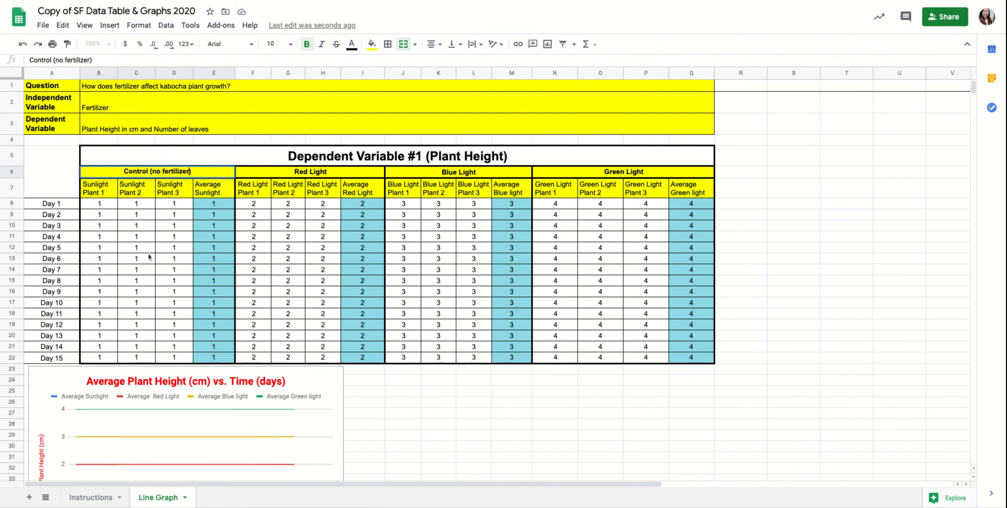
key(Return)
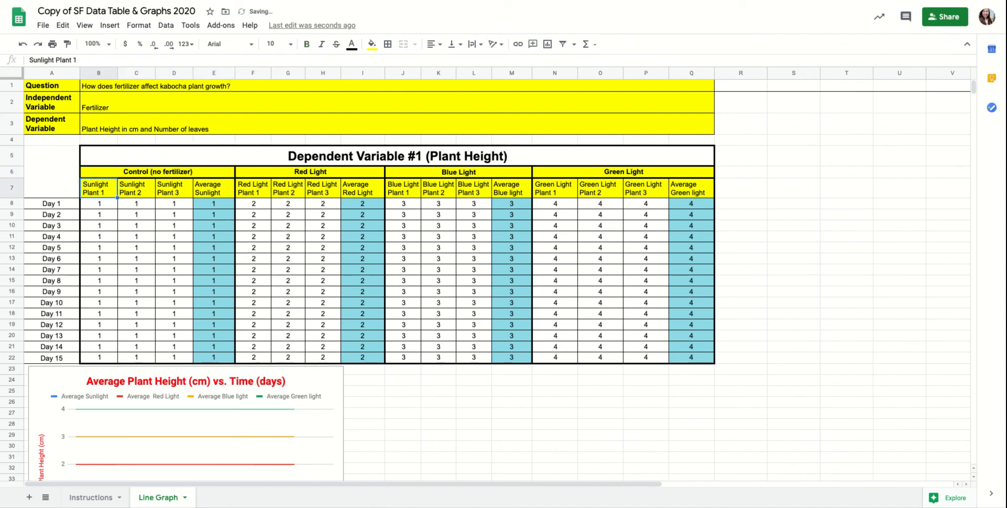
Step: Rename the Red Light, Blue Light and Green Light group headings to "Fertilizer 1", "Fertilizer 2" and "Fertilizer 3"
click(297, 171)
text(Fertilizer 1)
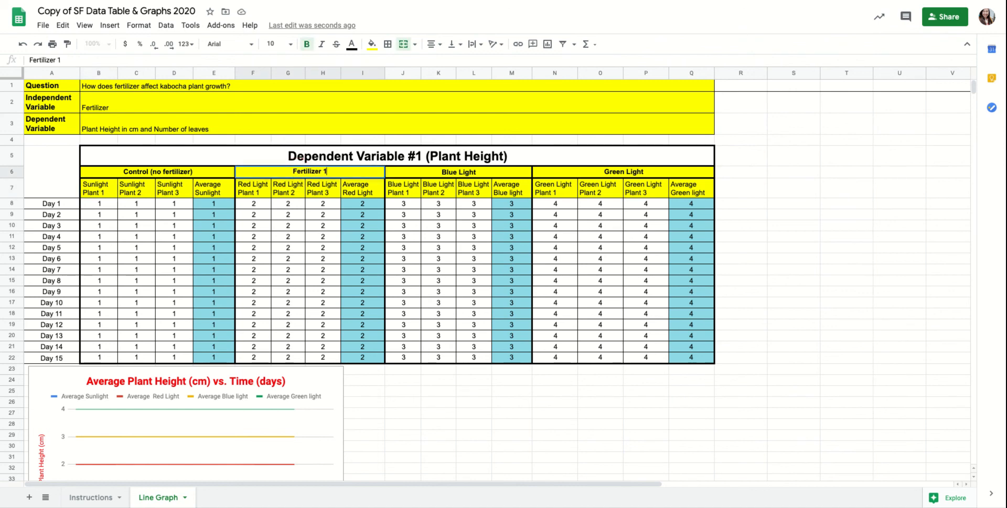
key(Return)
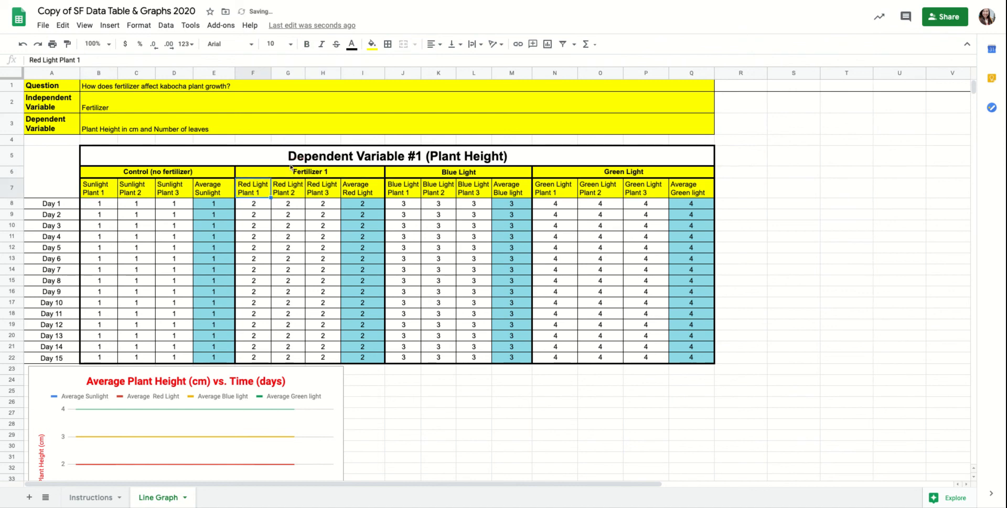
click(432, 175)
text(Fertilizer 2)
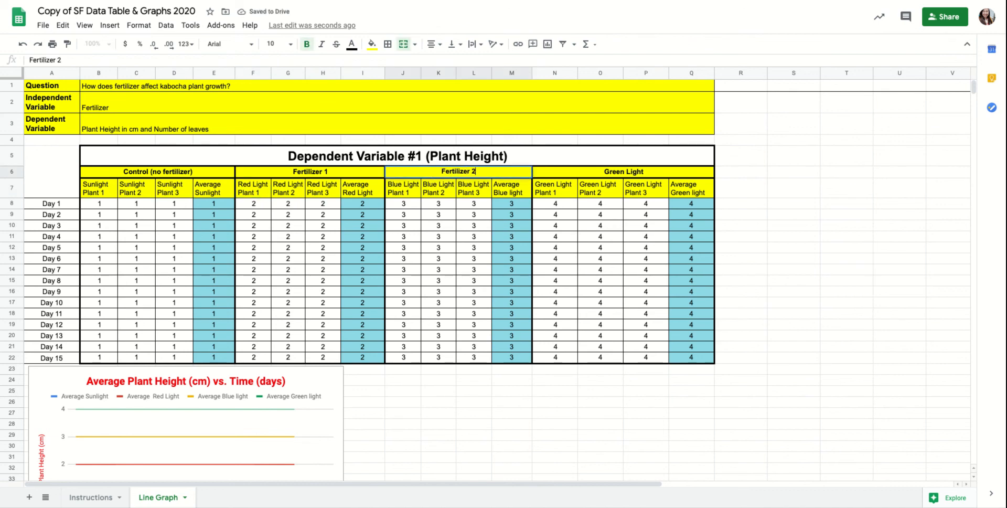
key(Tab)
text(Fer)
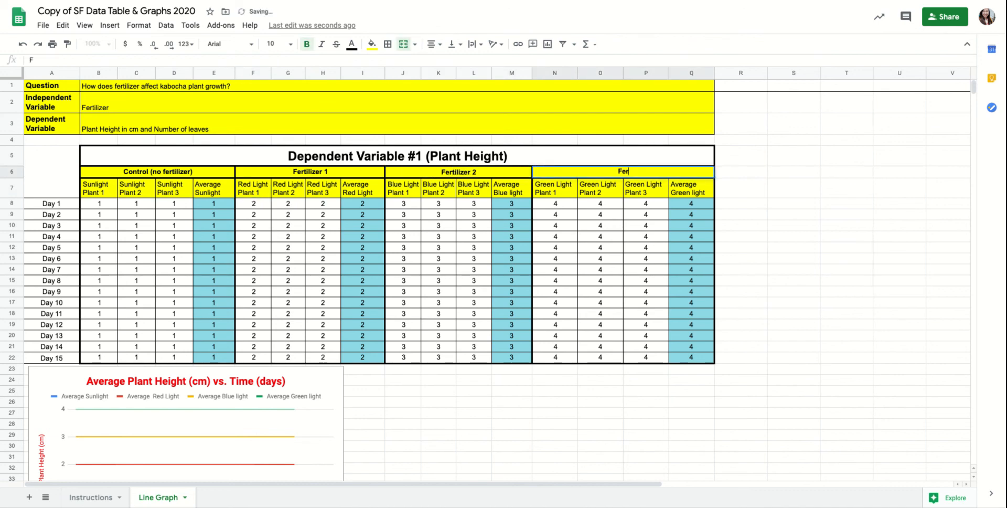
text(tilizer 3)
key(Return)
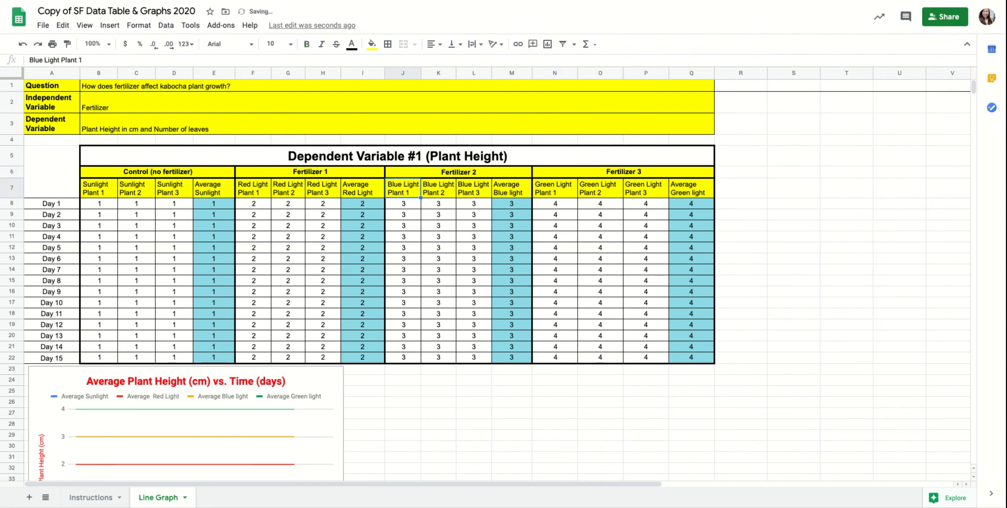
Step: Remove the word "Sunlight" from the control group's three plant column headings, leaving Plant 1, Plant 2 and Plant 3
double_click(98, 194)
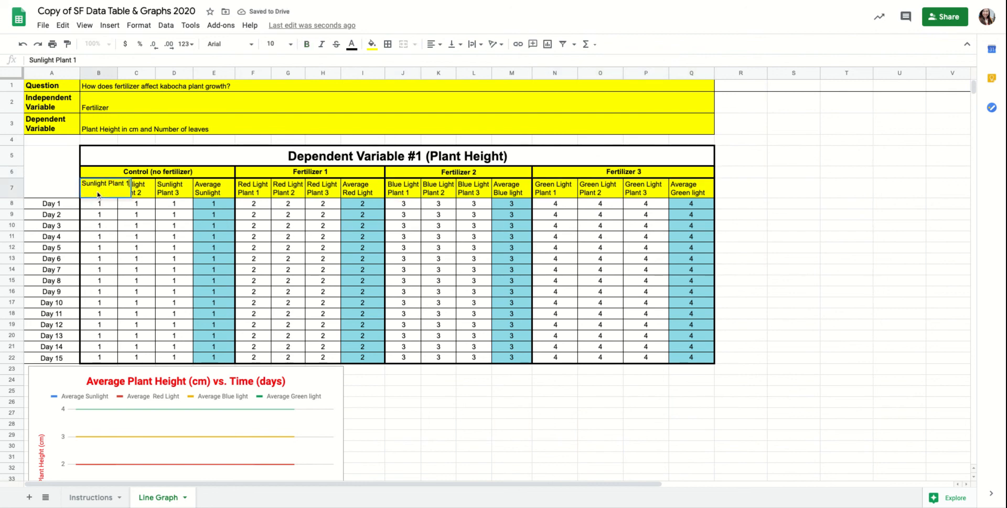
drag(111, 183, 67, 187)
key(BackSpace)
double_click(132, 193)
drag(120, 184, 146, 184)
key(BackSpace)
double_click(165, 193)
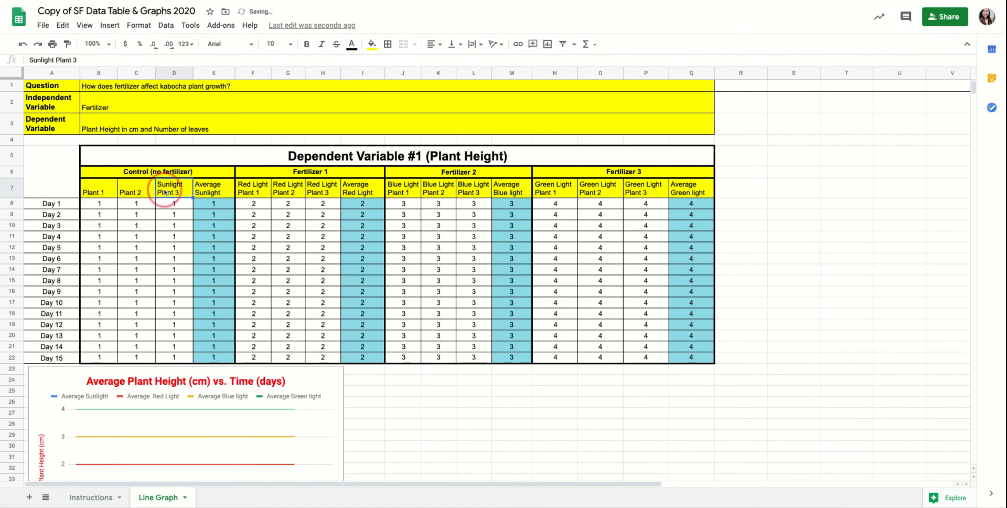
drag(157, 183, 184, 184)
key(BackSpace)
click(203, 194)
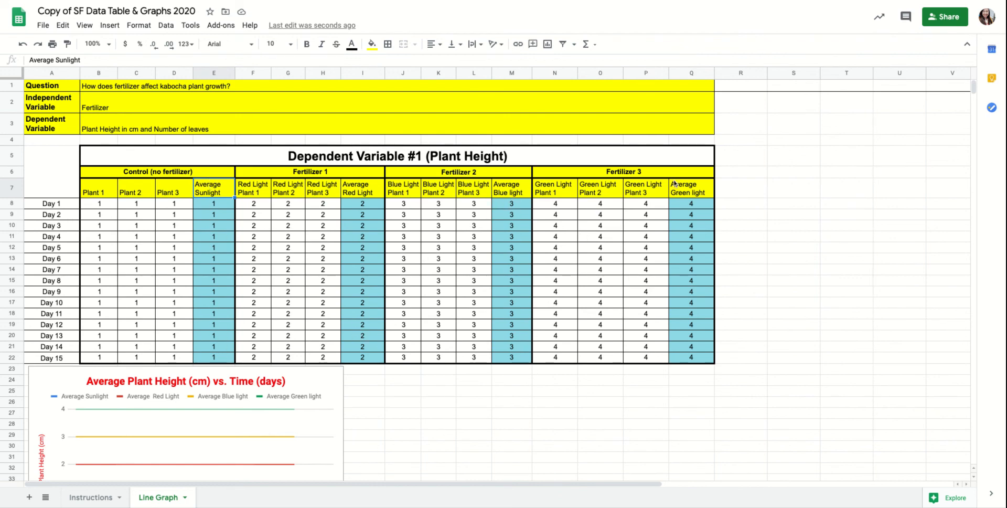
Step: Insert four blank rows directly above the Day 15 row of the plant height table
click(101, 205)
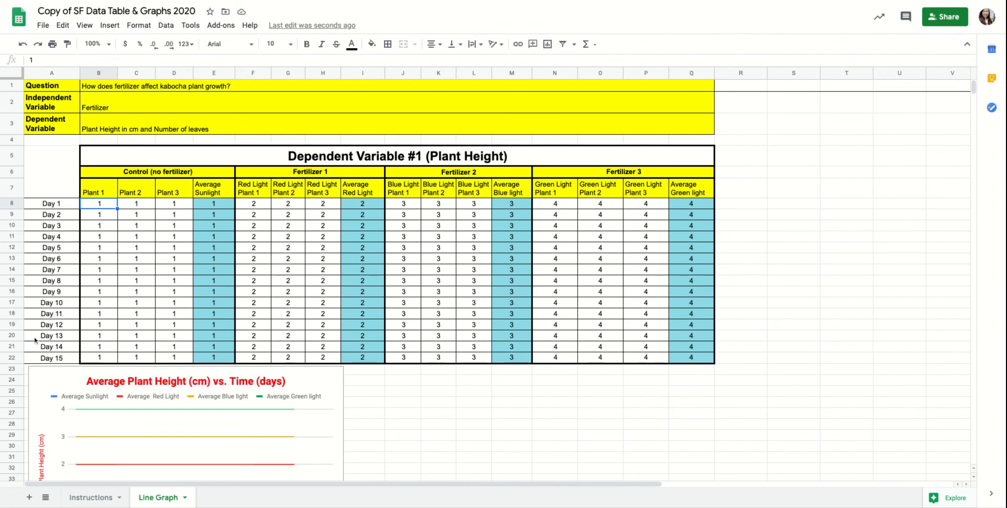
click(12, 358)
right_click(13, 360)
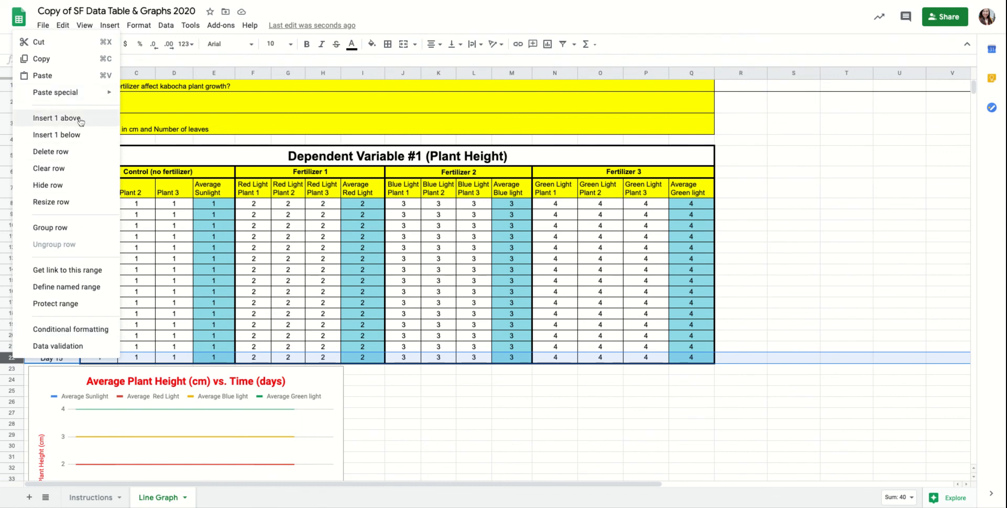
click(63, 118)
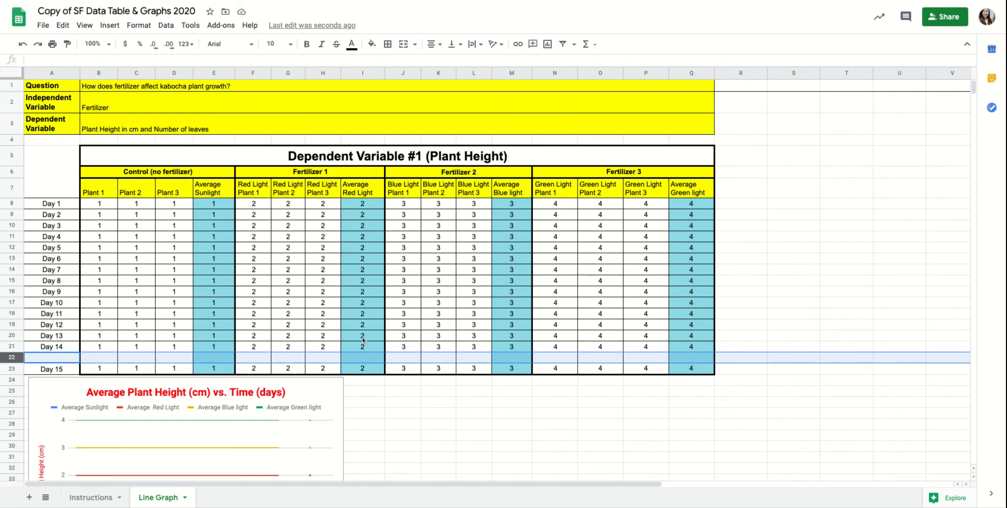
drag(974, 86, 974, 85)
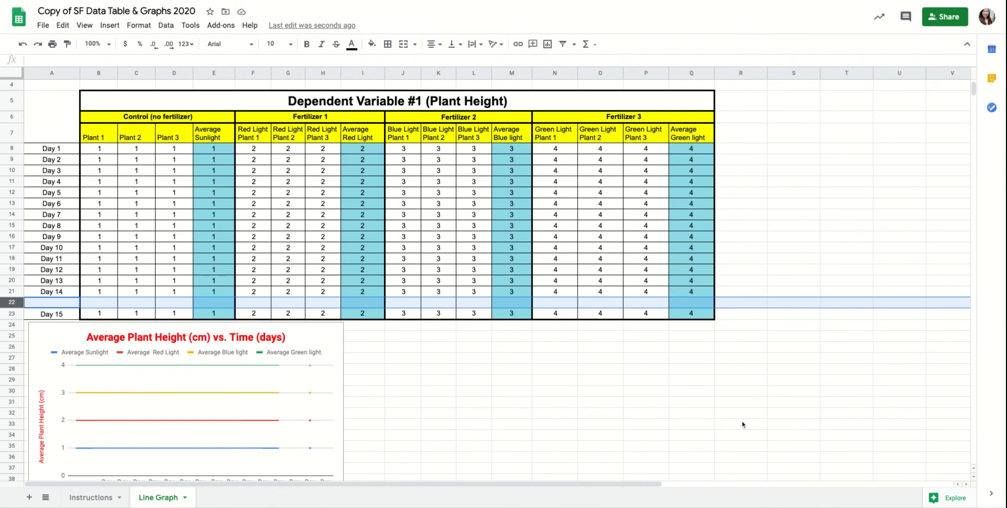
click(974, 479)
click(974, 479)
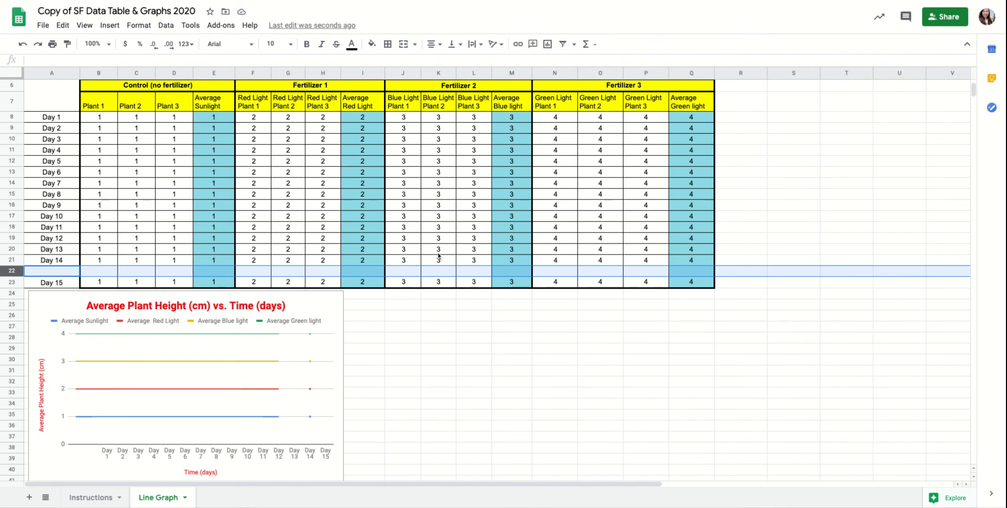
click(39, 47)
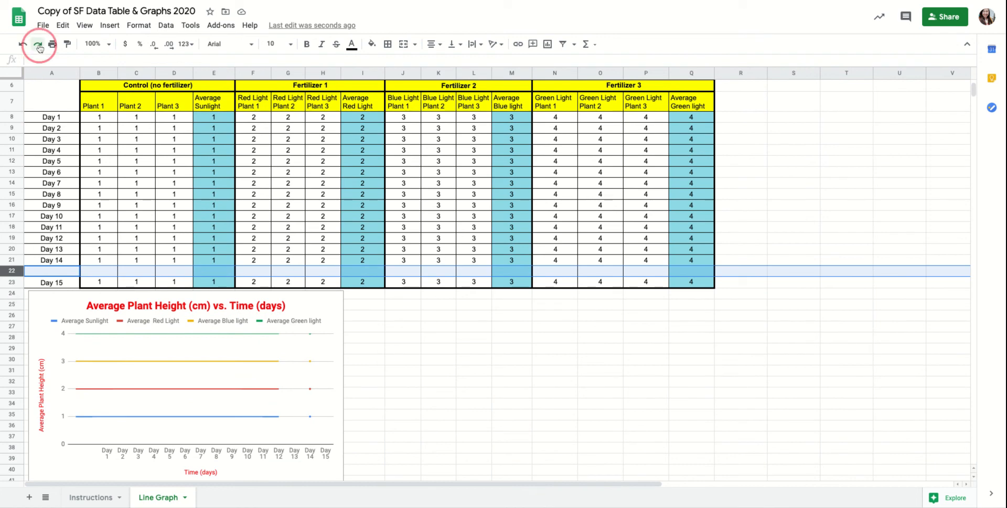
click(39, 46)
click(39, 47)
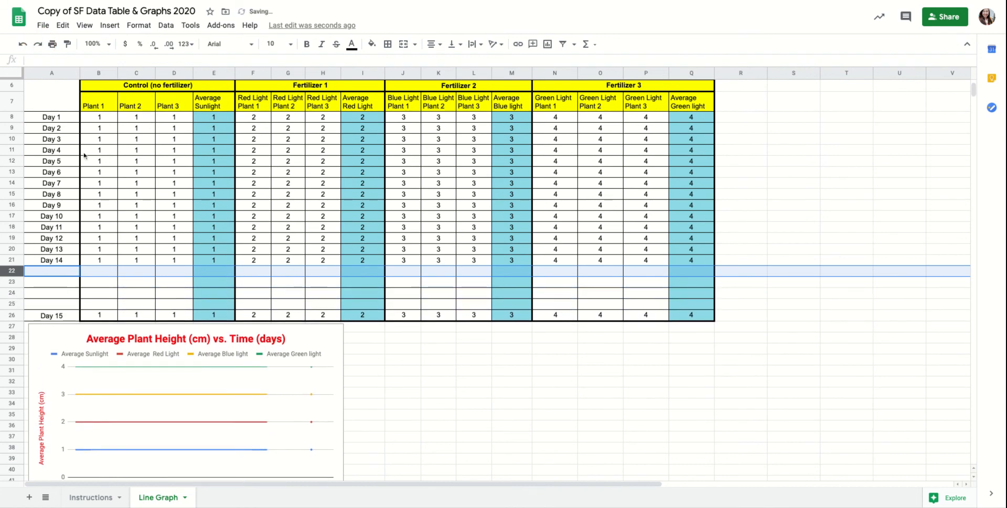
Step: Extend the day labels of the plant height table through the blank rows and last row, numbering them Day 15 to Day 19
click(67, 261)
drag(70, 239, 71, 260)
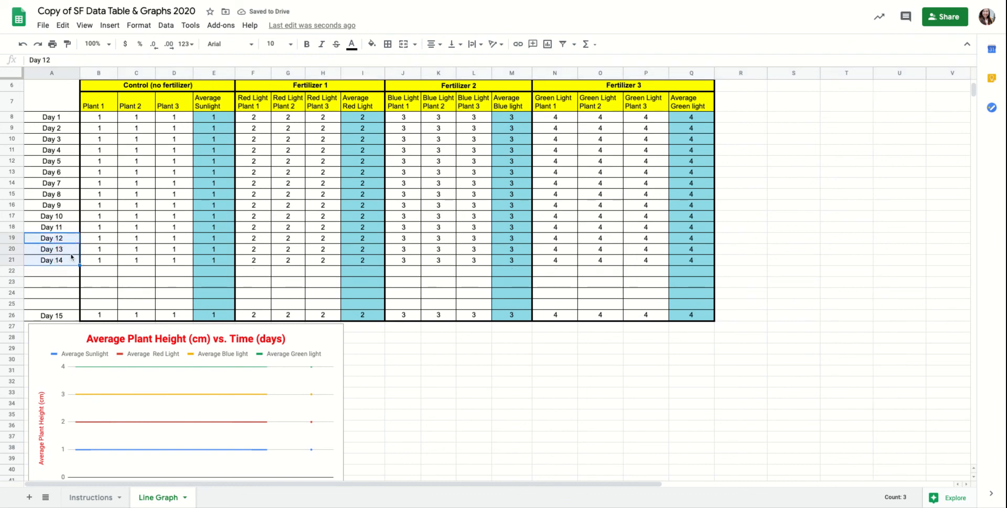
click(63, 120)
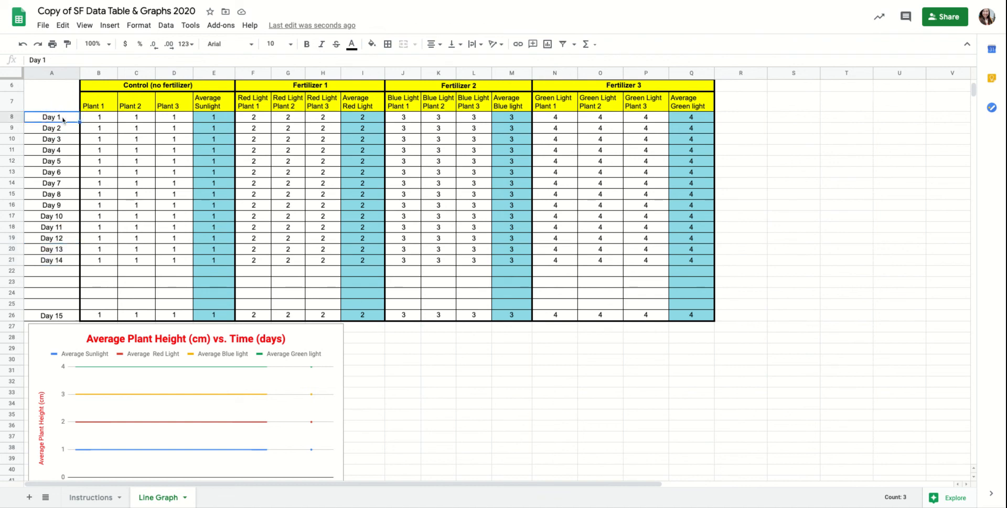
shift+click(64, 256)
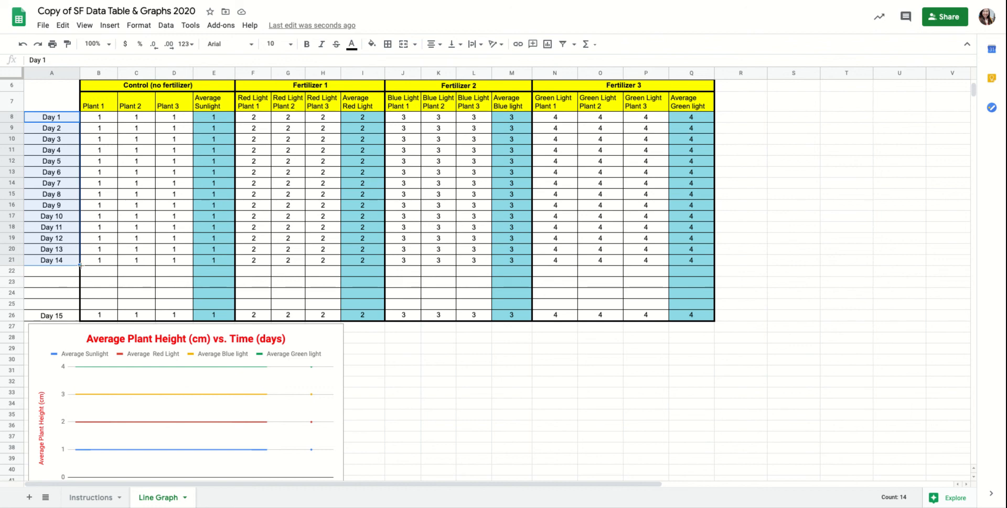
drag(80, 264, 77, 315)
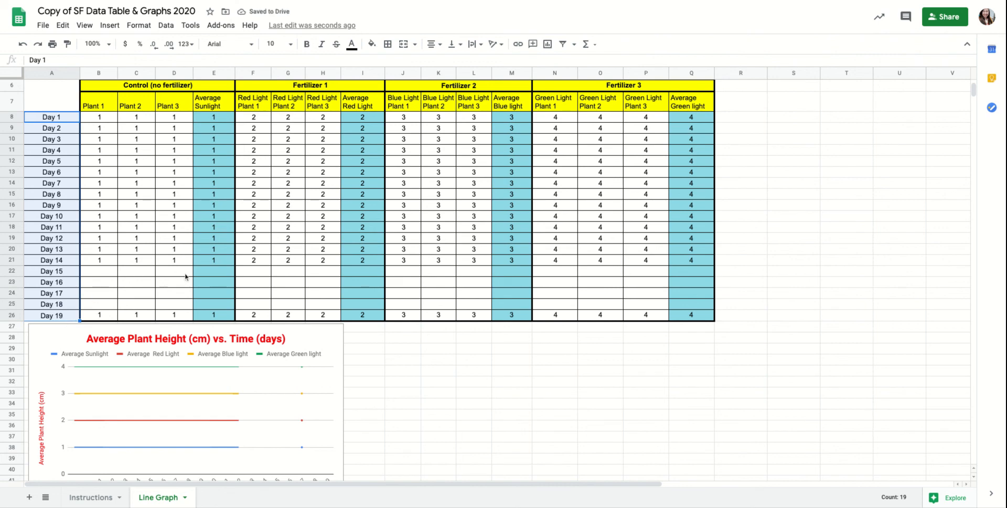
Step: Fill the Day 14 plant values and average formulas down through the empty Day 15 to Day 18 rows
click(101, 282)
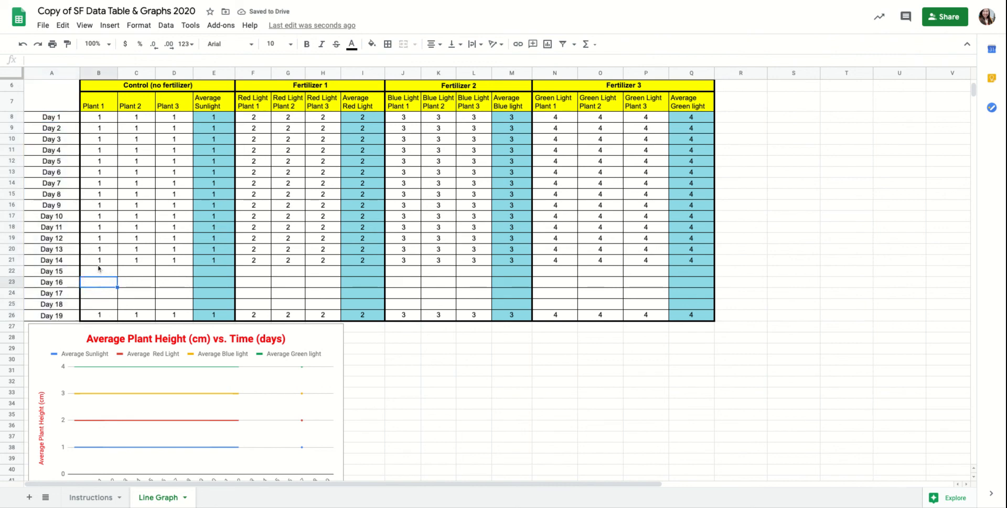
drag(99, 263, 697, 260)
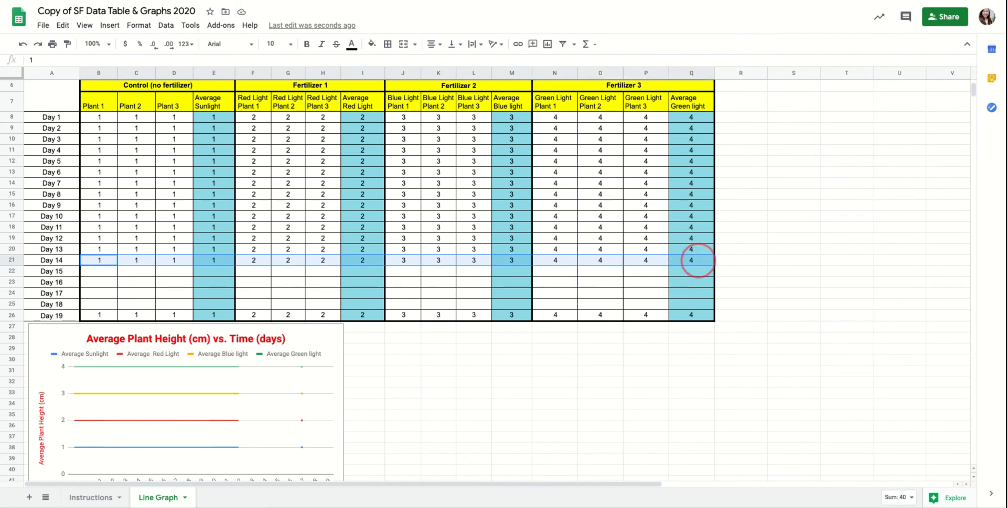
click(714, 265)
drag(715, 265, 710, 307)
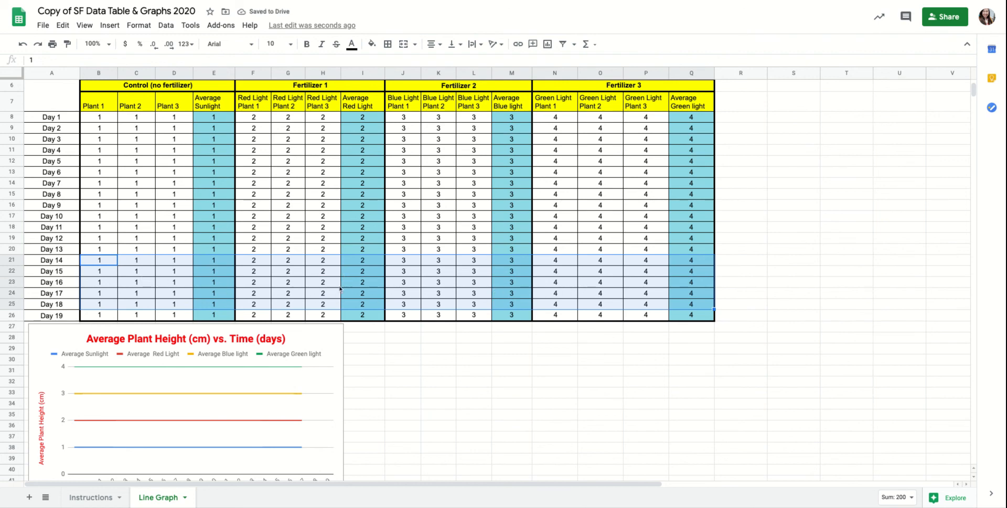
click(362, 288)
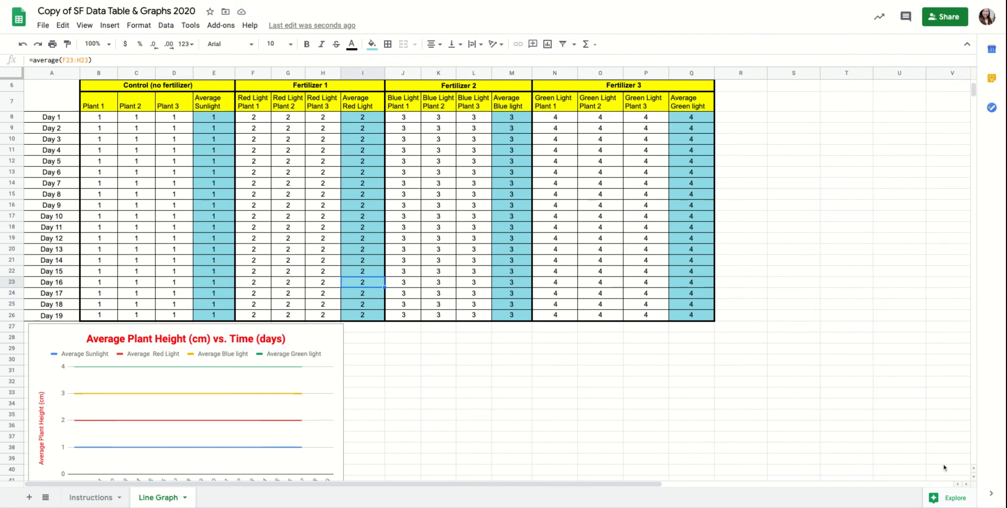
Step: Enter heights of 10, 12 and 15 for the control group's Plant 1 on Day 1, Day 2 and Day 3
click(974, 479)
click(973, 479)
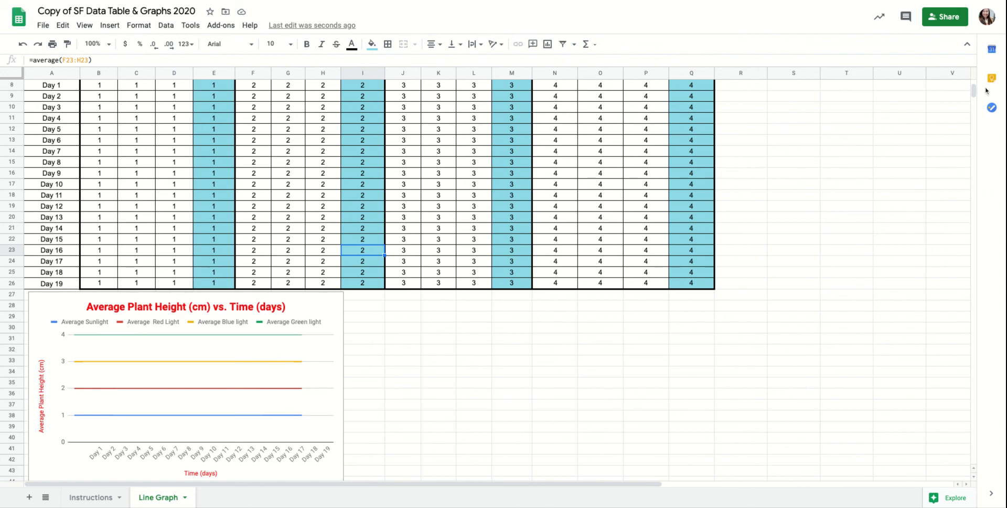
drag(974, 92, 974, 91)
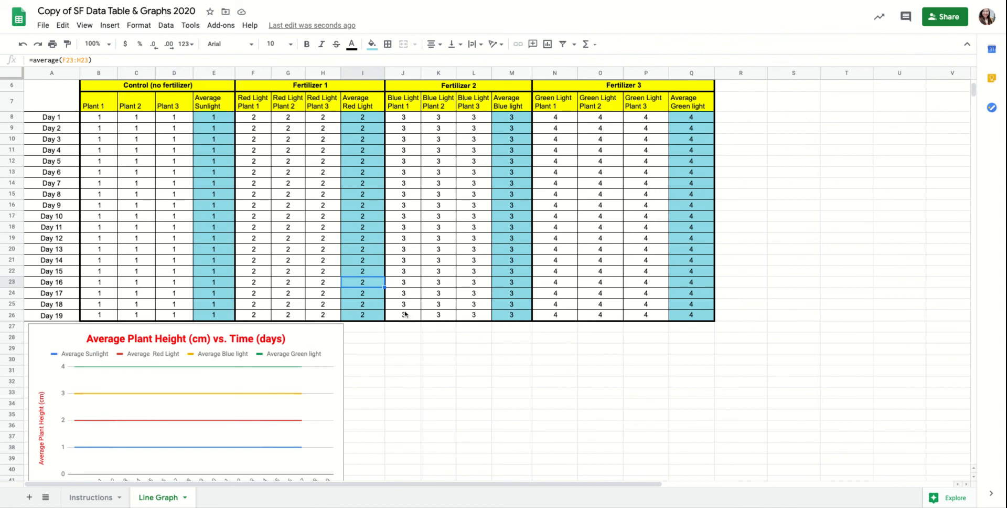
click(101, 117)
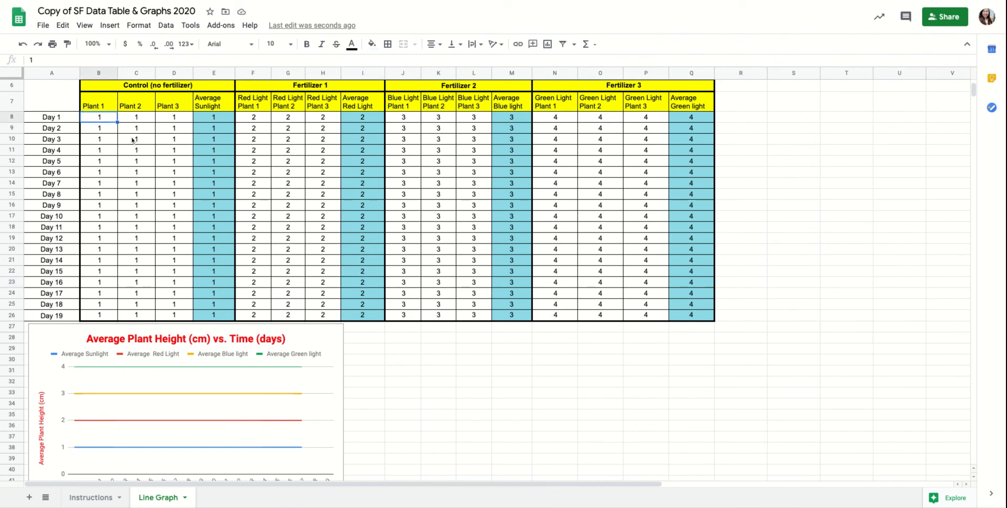
text(10)
key(Return)
text(12)
key(Return)
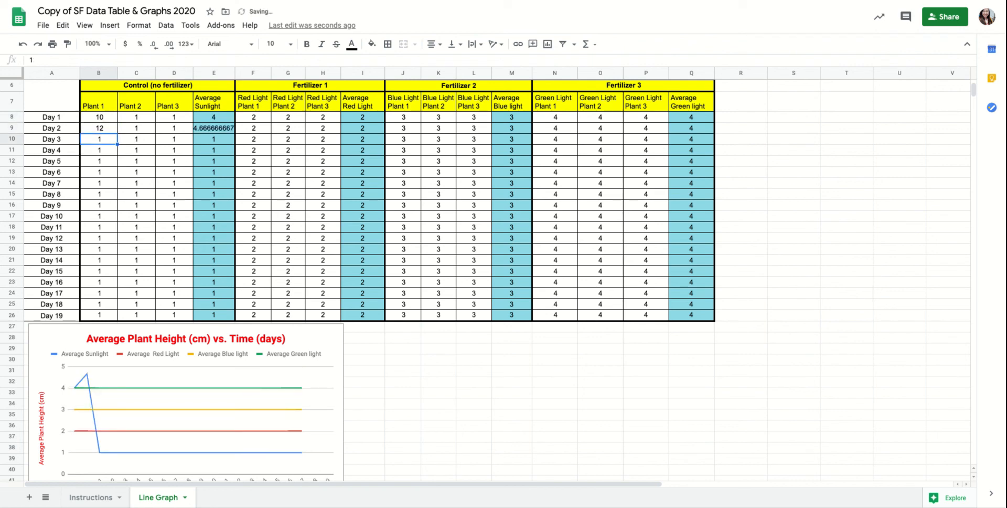
text(15)
key(Return)
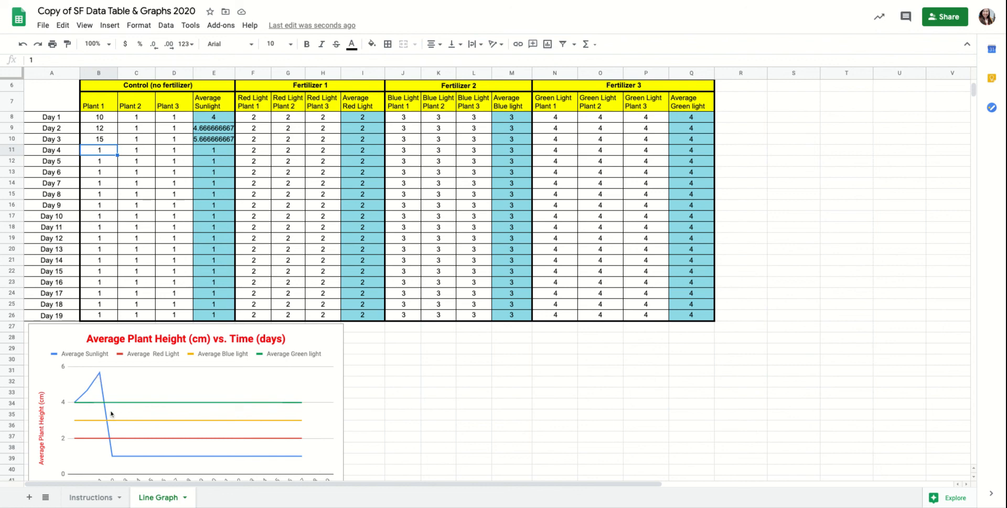
Step: Change the text color of the plant height chart's title to black
click(190, 344)
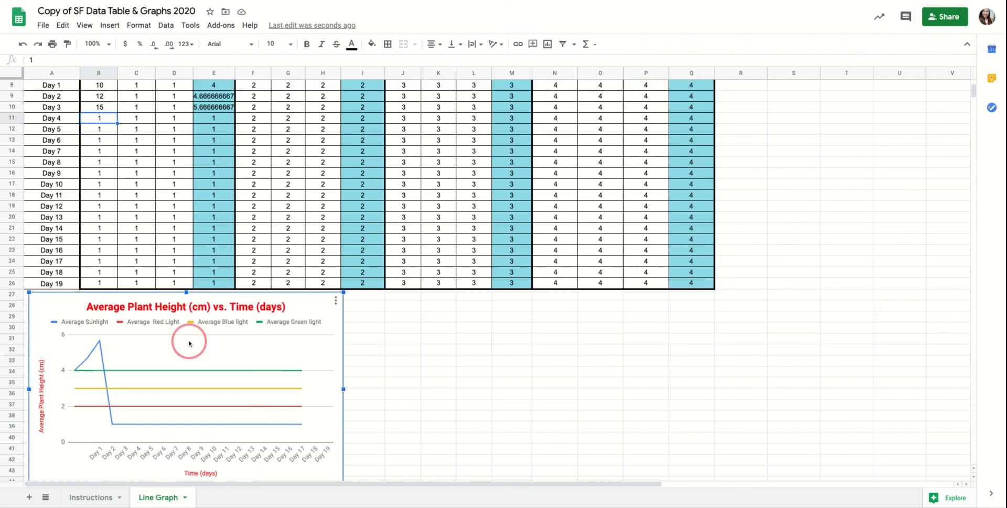
double_click(168, 310)
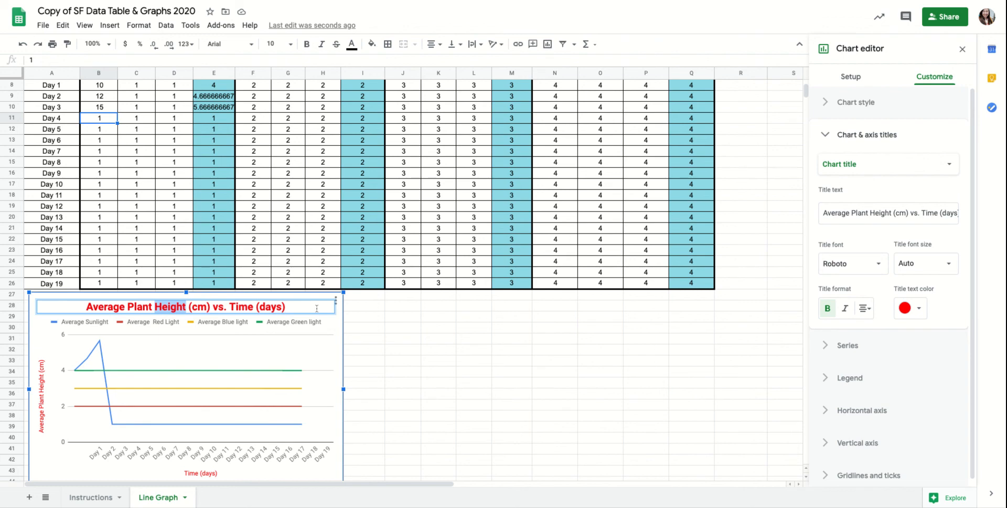
click(913, 309)
click(811, 348)
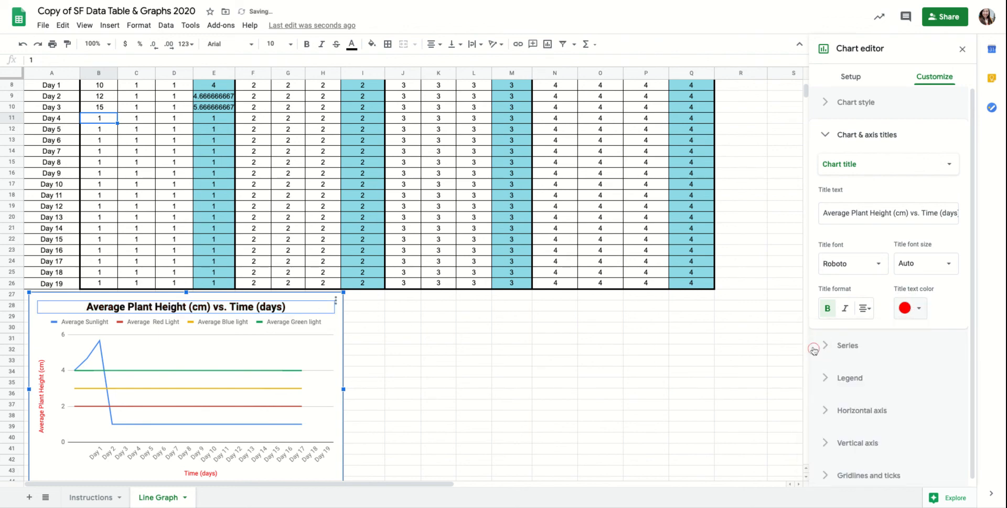
Step: Change the text color of the plant height chart's vertical and horizontal axis titles to black
click(44, 407)
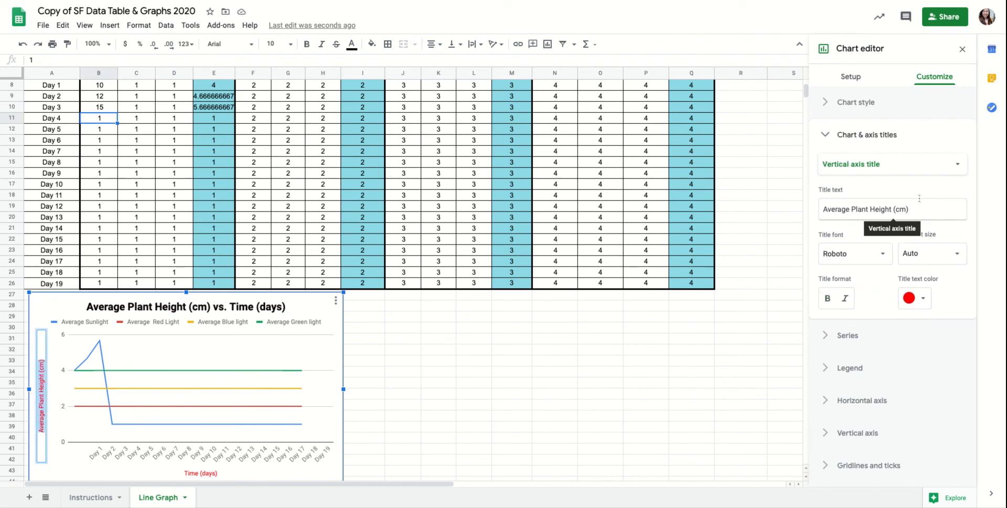
click(913, 298)
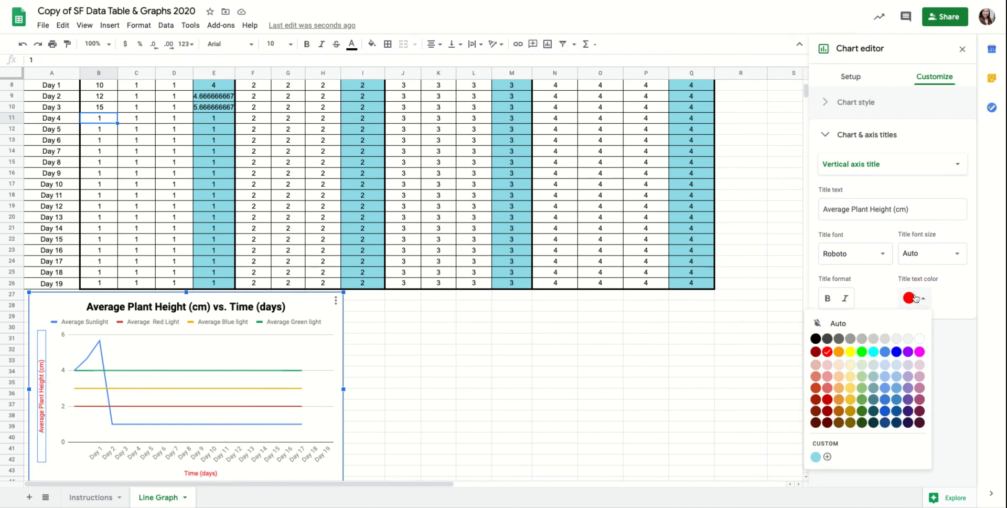
click(815, 343)
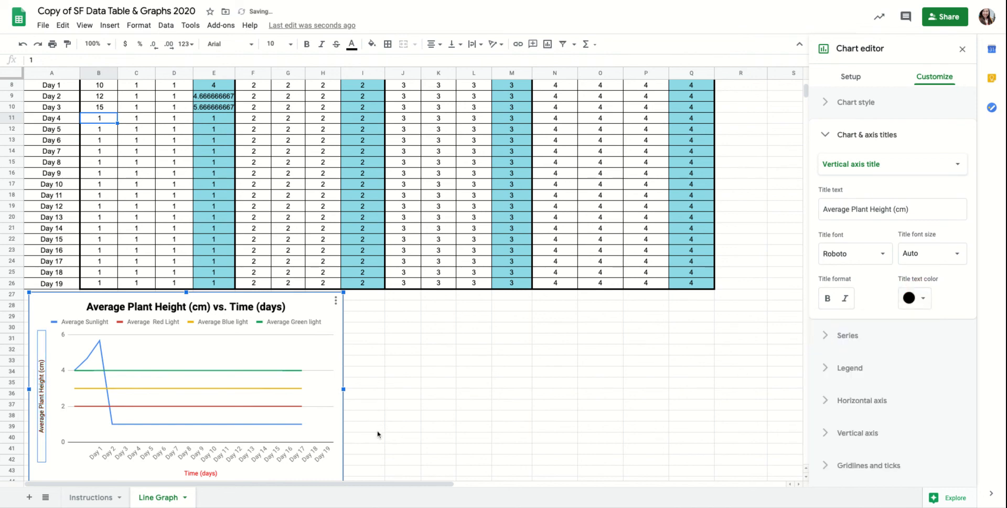
click(200, 473)
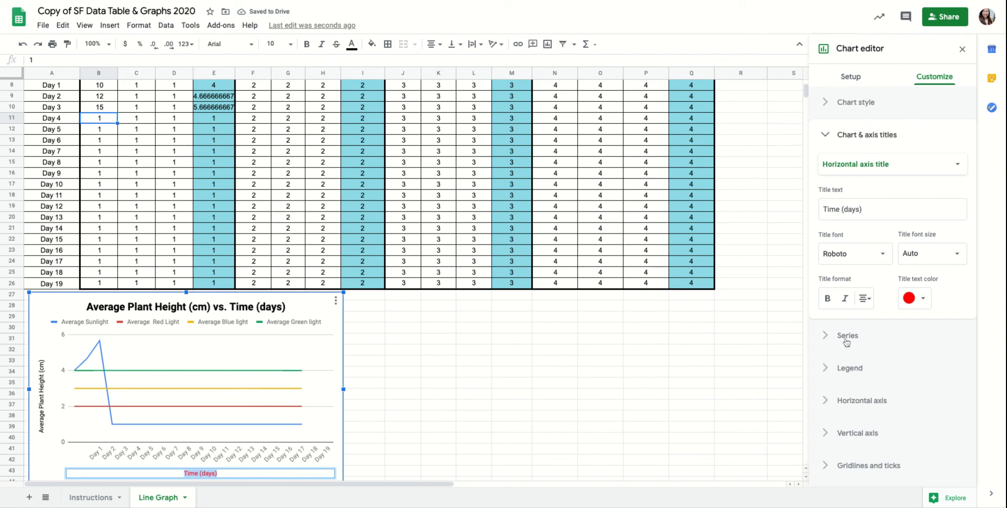
click(908, 298)
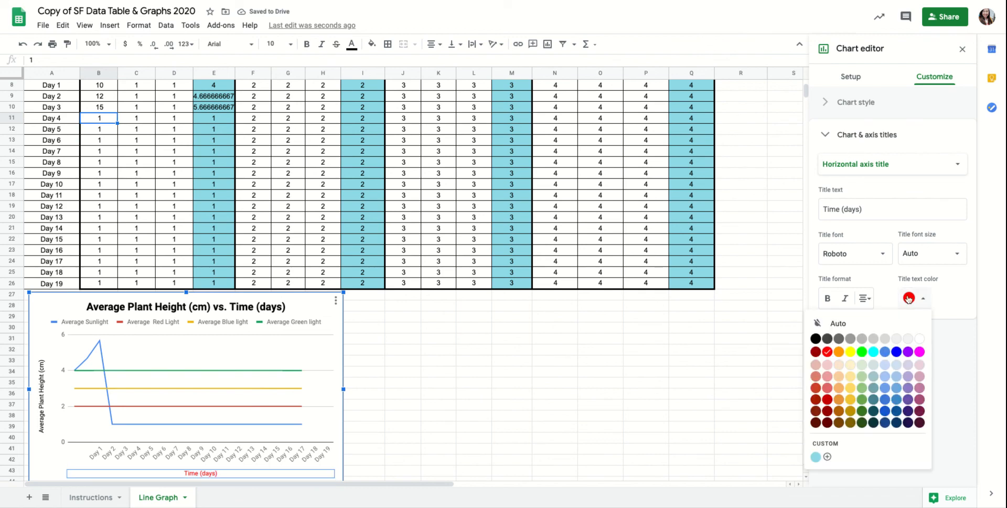
click(815, 339)
click(452, 374)
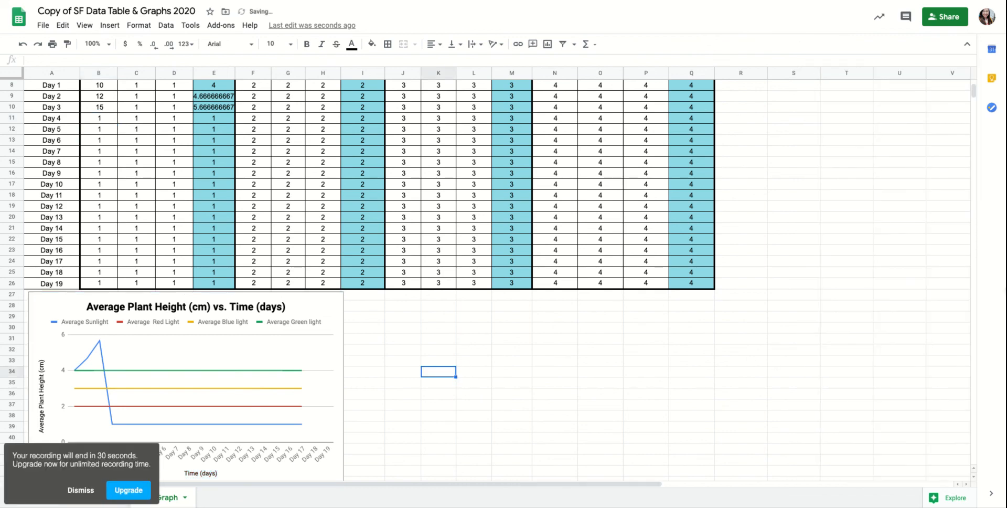
Step: Copy the control and Fertilizer 1 to 3 group headings from the plant height table over the group headings of the Number of Leaves table
click(974, 92)
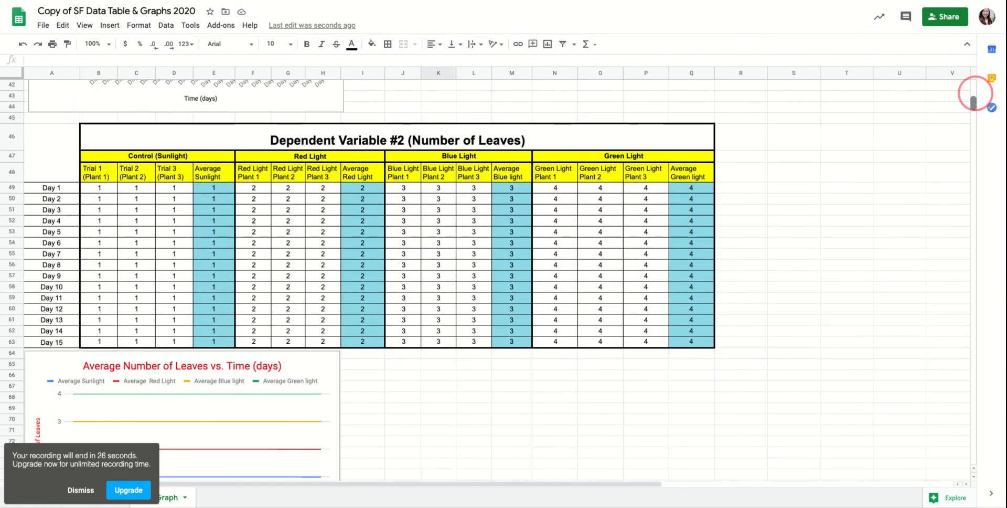
drag(974, 102, 974, 87)
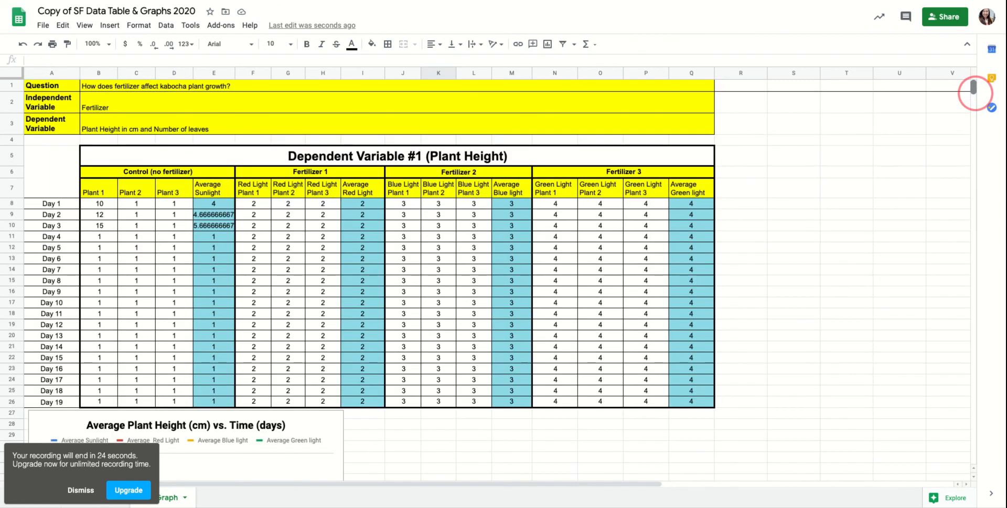
drag(117, 175, 550, 172)
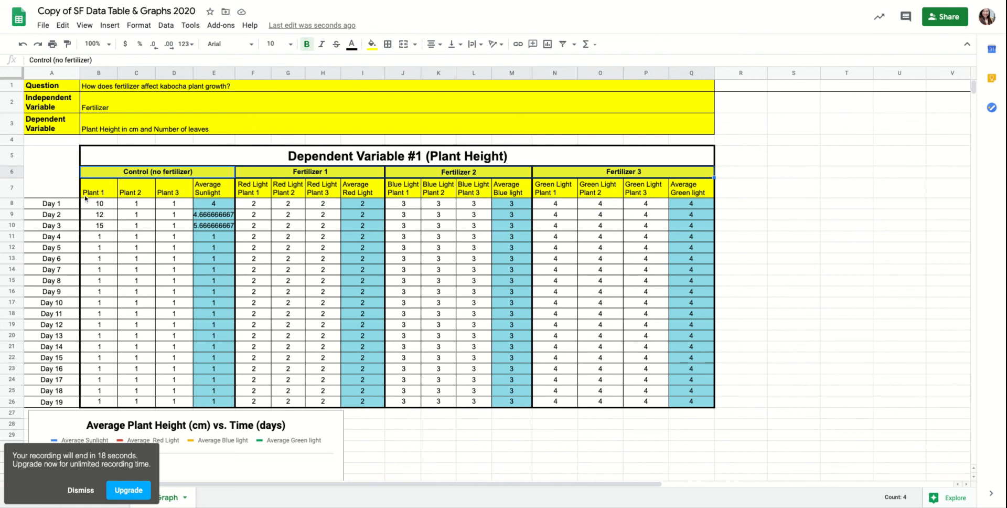
key(ctrl+c)
click(973, 93)
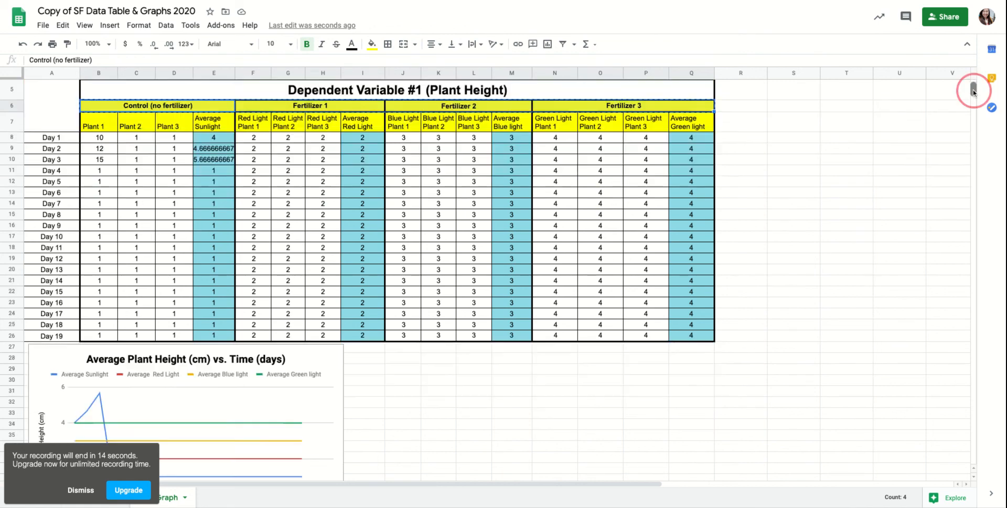
drag(973, 93, 973, 89)
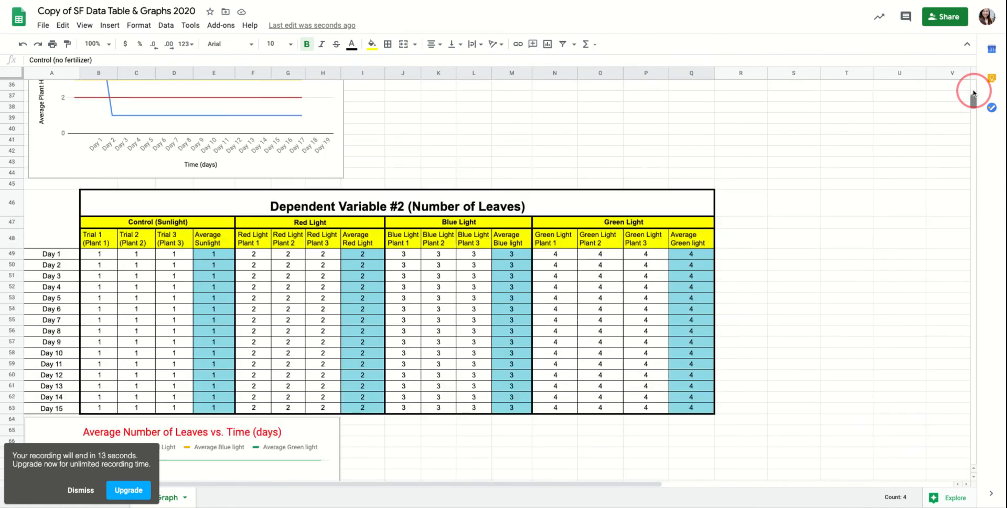
click(201, 223)
key(ctrl+v)
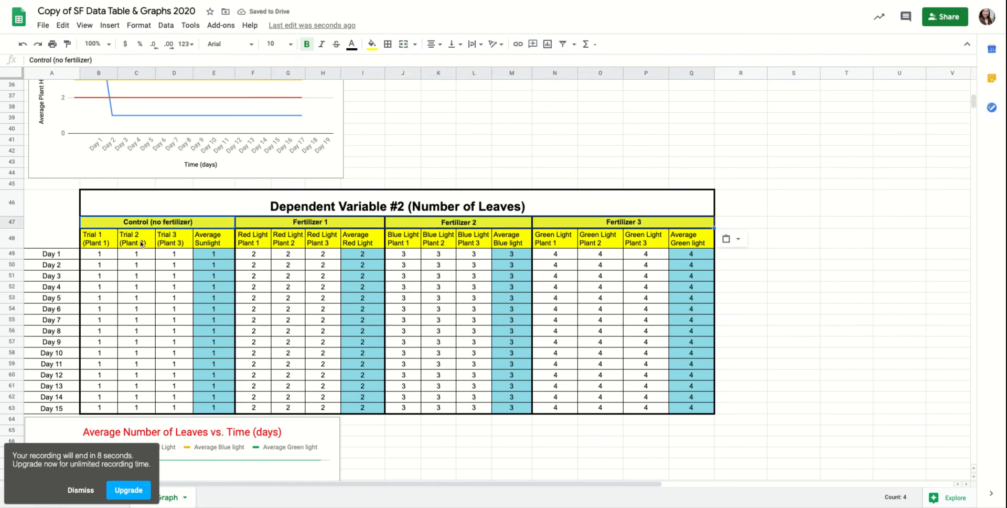
Step: Select the Day 15 row of the Number of Leaves table and open its row options
click(12, 408)
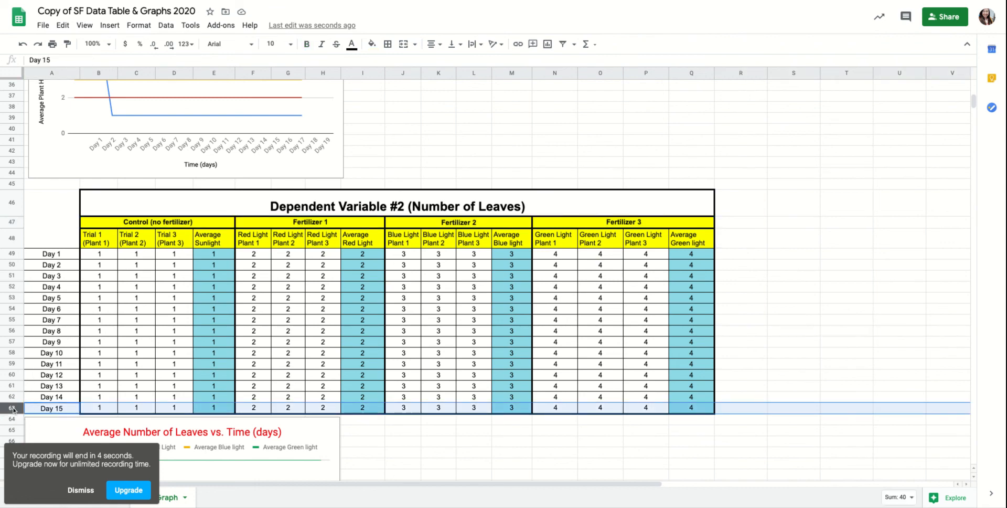
right_click(12, 408)
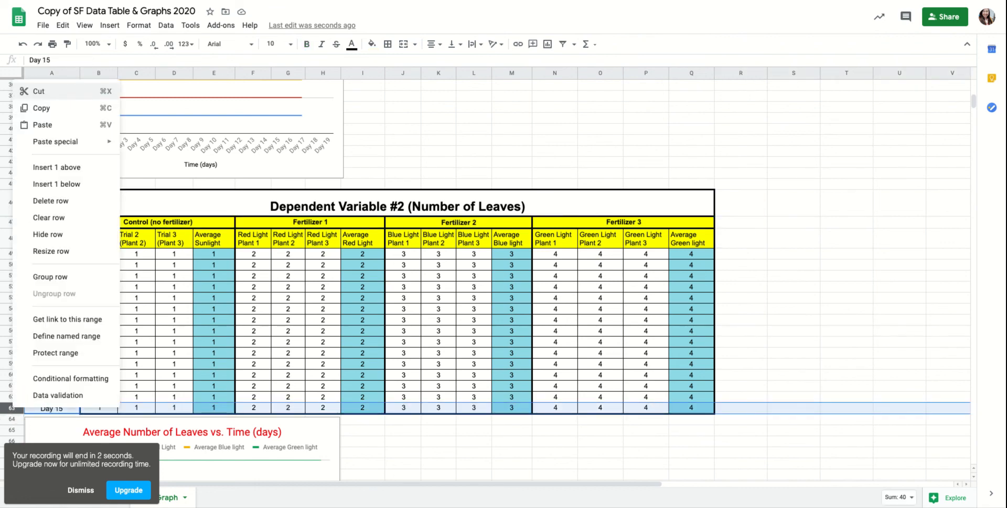